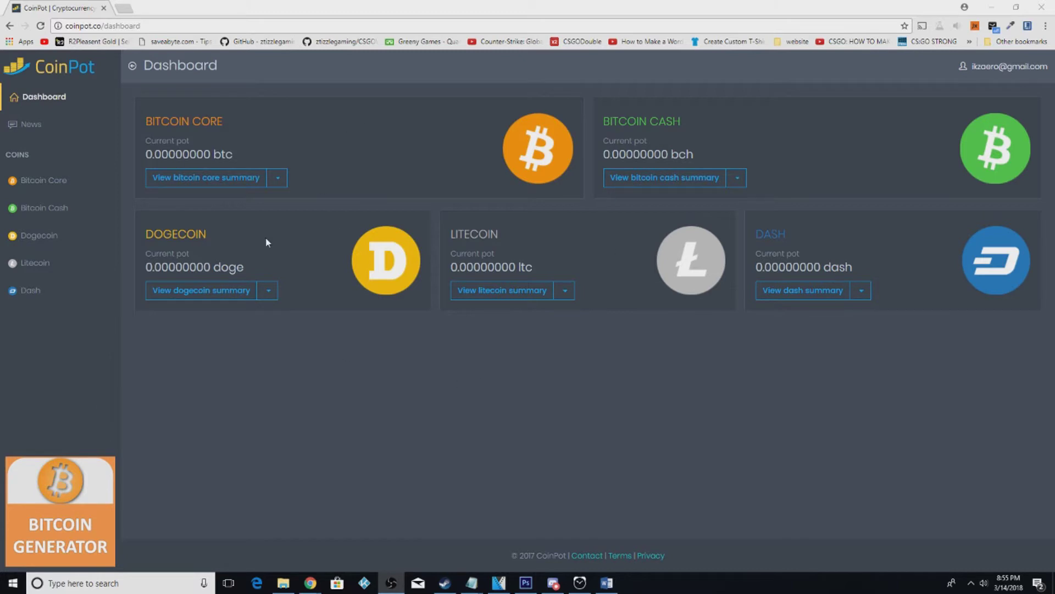
Step: Review the Bitcoin Core summary, highlighting its pot balance and heading
{"action": "left_click_drag", "start_coordinate": [233, 155], "coordinate": [145, 154]}
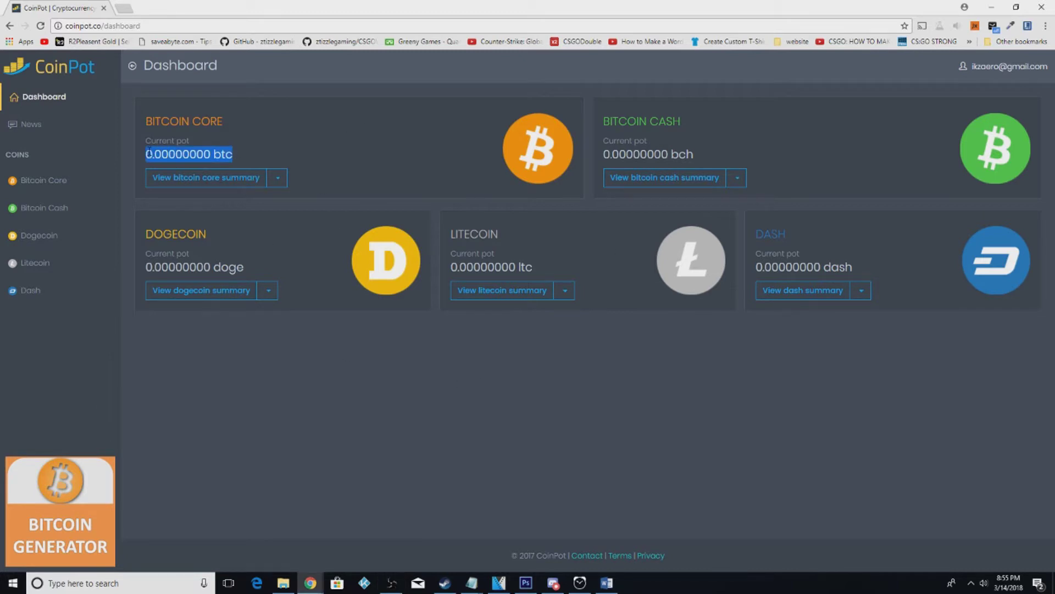
{"action": "left_click", "coordinate": [377, 274]}
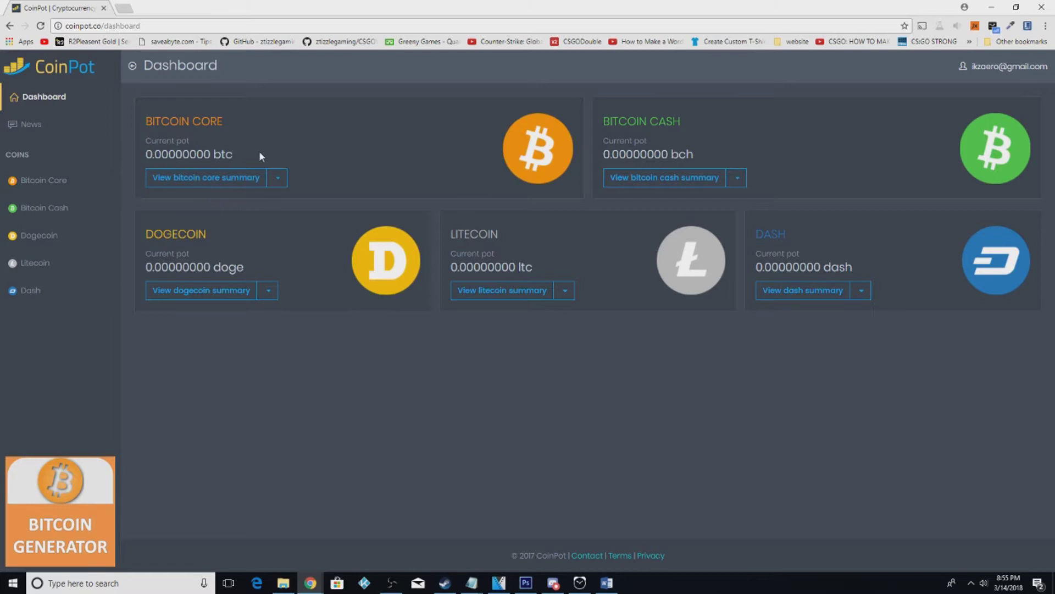
{"action": "left_click_drag", "start_coordinate": [145, 124], "coordinate": [229, 125]}
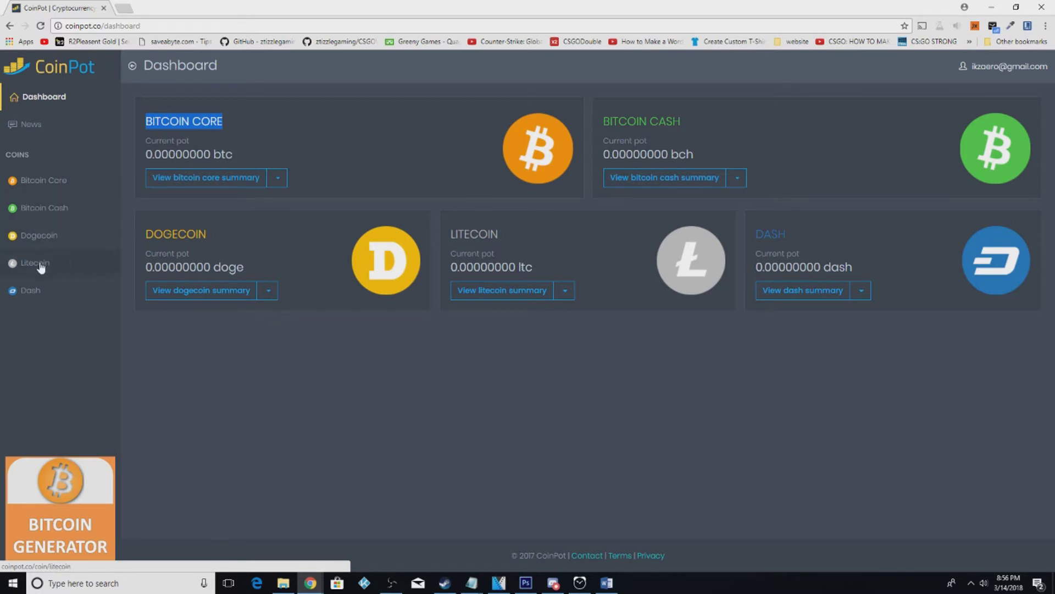
Step: Browse the Dogecoin, Bitcoin Core, Bitcoin Cash, Litecoin and Dash summaries, ending back on Dogecoin
{"action": "left_click", "coordinate": [46, 239]}
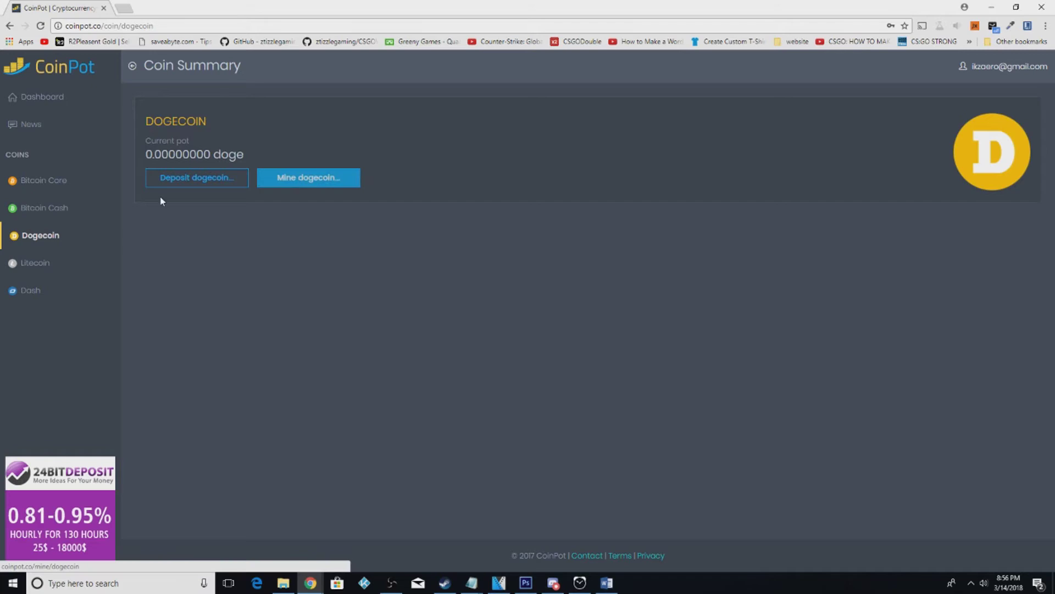
{"action": "left_click", "coordinate": [45, 180]}
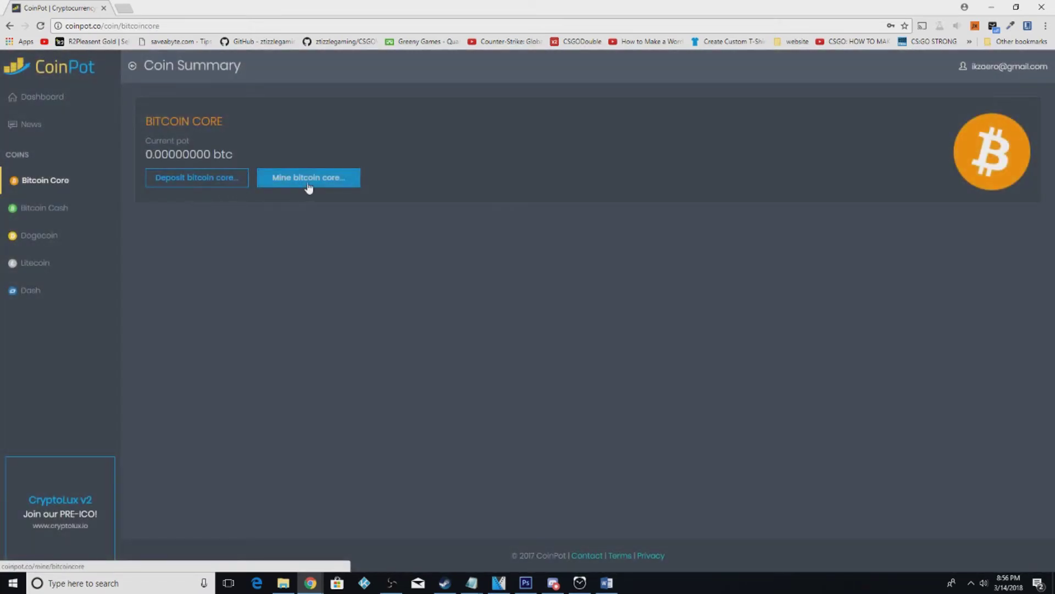
{"action": "left_click", "coordinate": [76, 208]}
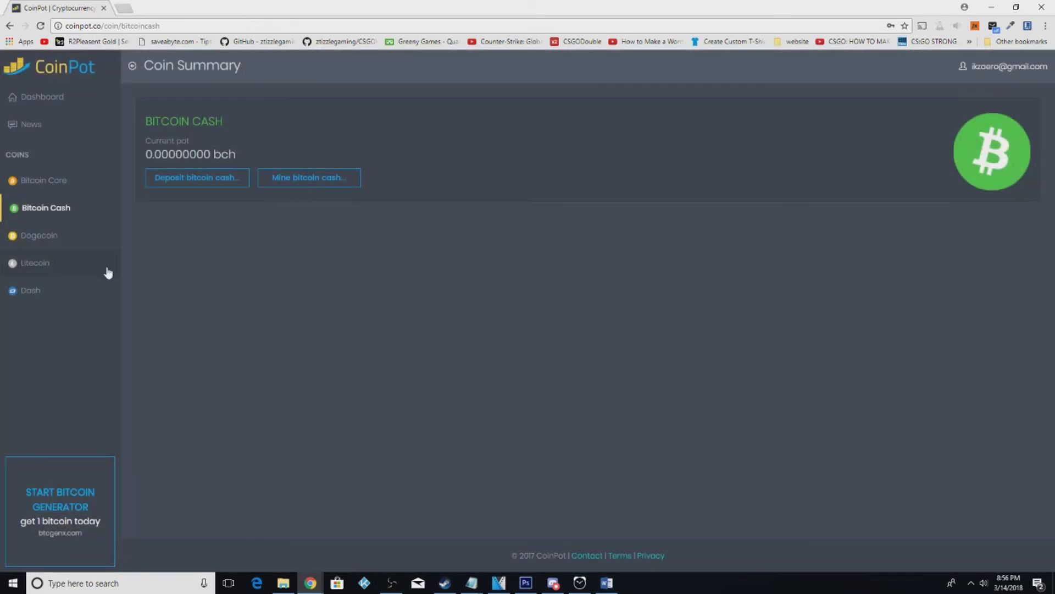
{"action": "left_click", "coordinate": [81, 263]}
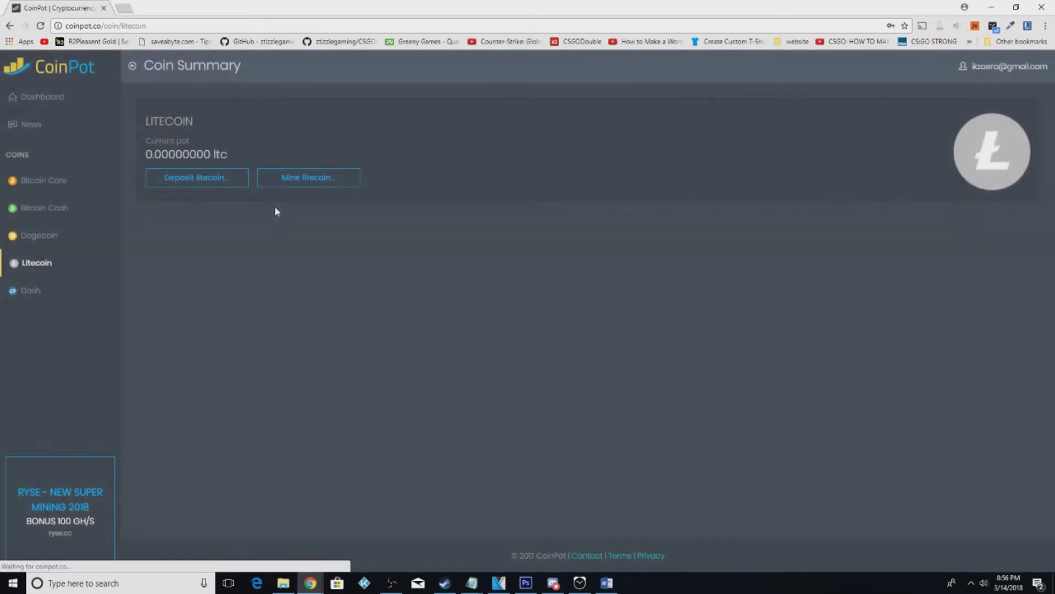
{"action": "left_click", "coordinate": [83, 291]}
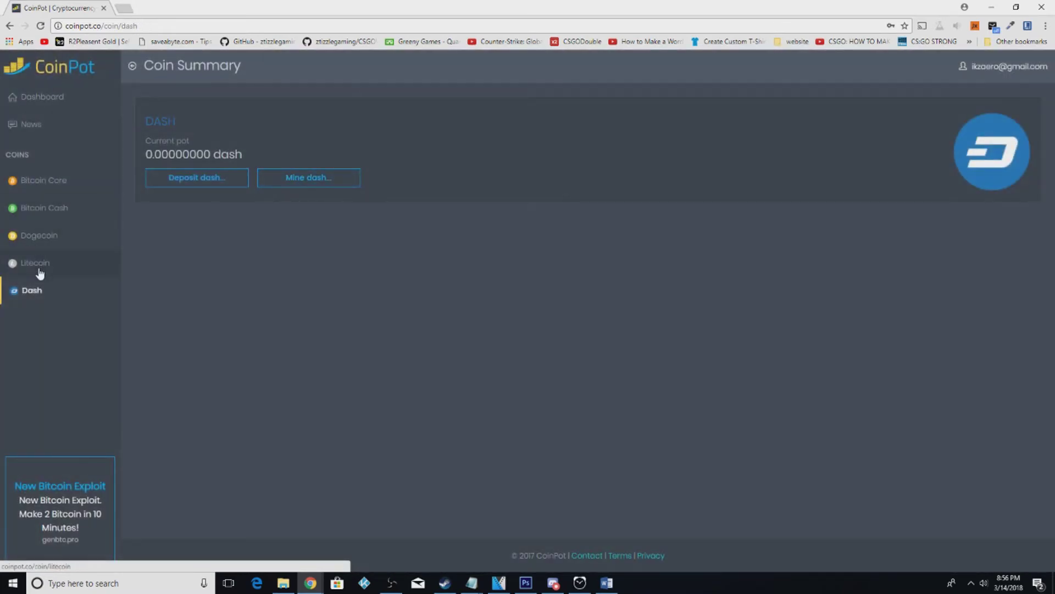
{"action": "left_click", "coordinate": [50, 239]}
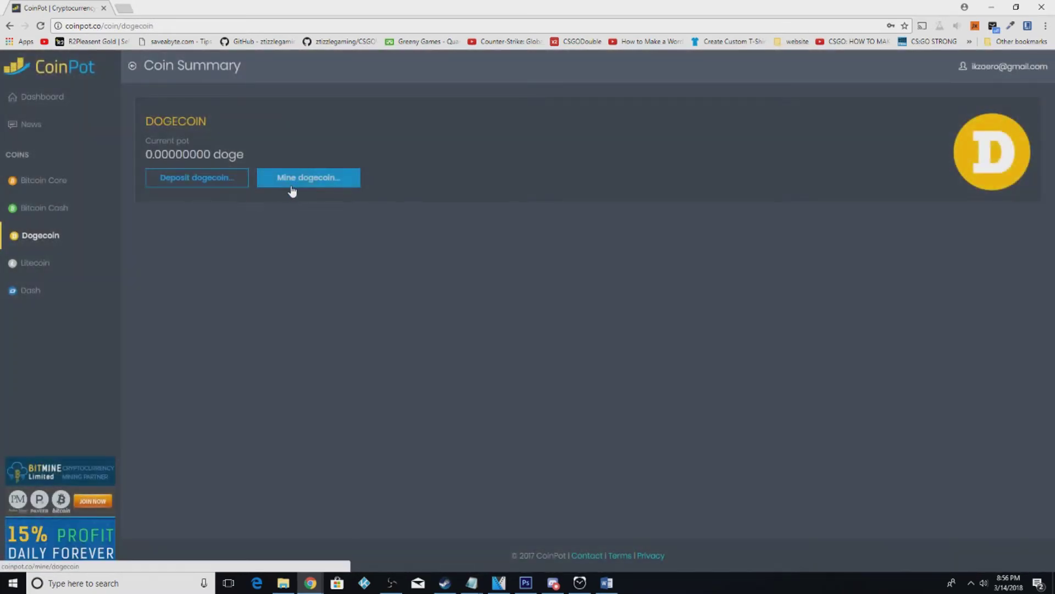
Step: Start Dogecoin mining at low CPU usage on 8 threads and check the live hash rate
{"action": "left_click", "coordinate": [284, 178]}
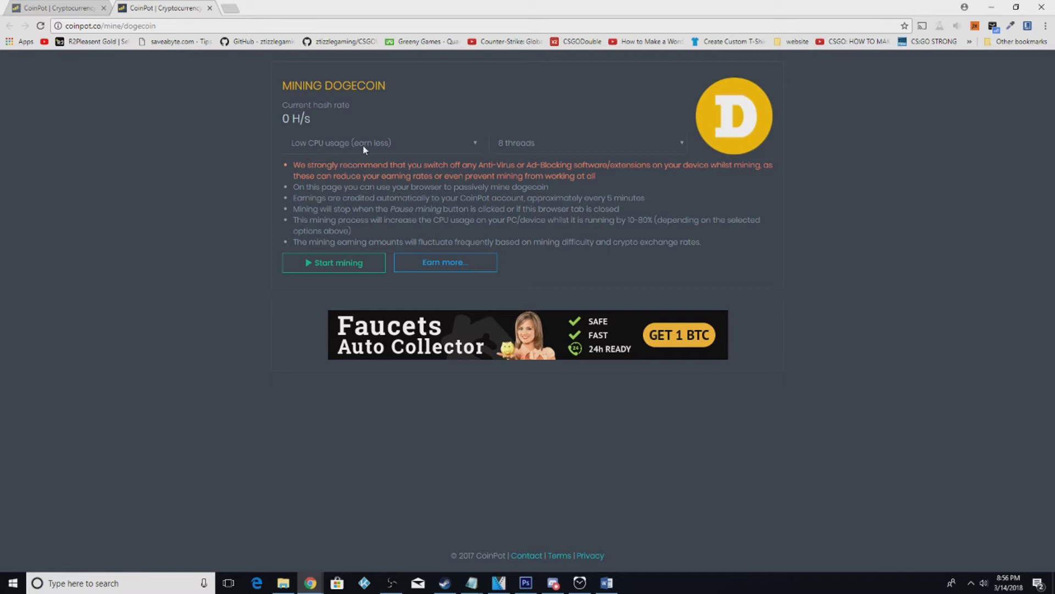
{"action": "left_click", "coordinate": [538, 145]}
{"action": "left_click", "coordinate": [540, 145]}
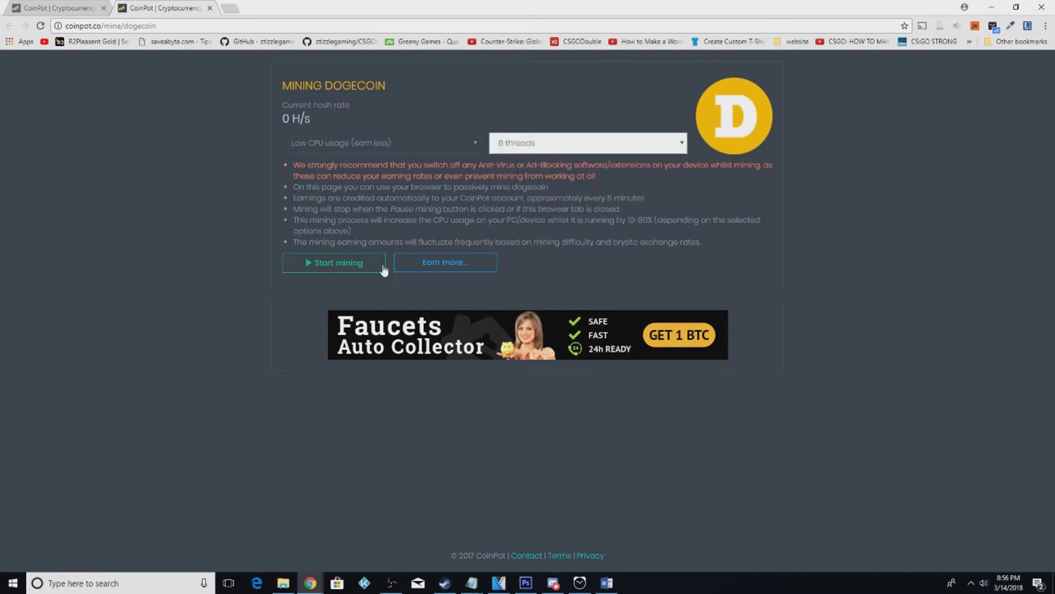
{"action": "left_click", "coordinate": [347, 262]}
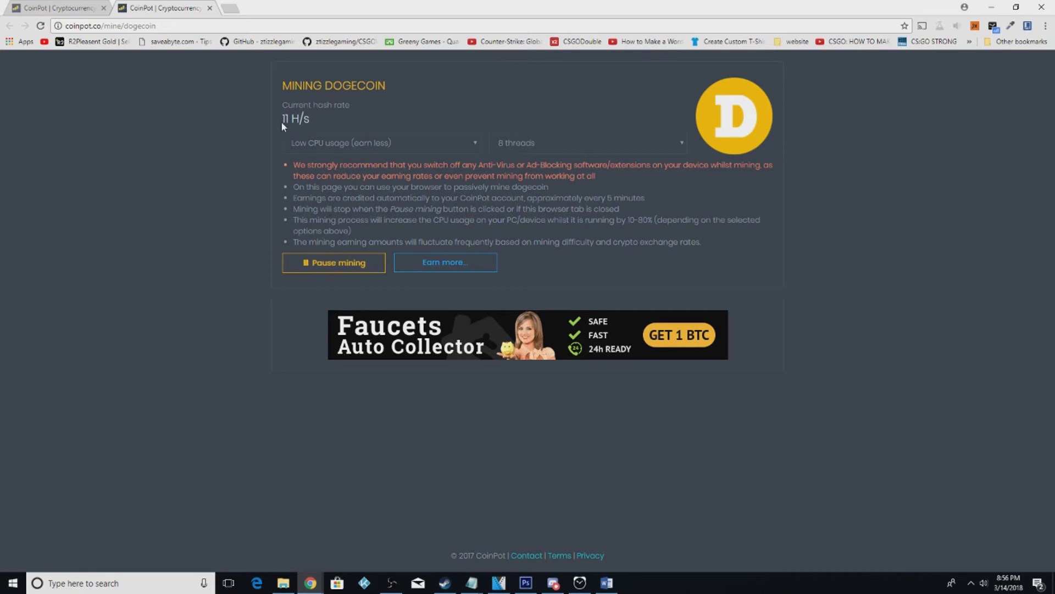
{"action": "left_click_drag", "start_coordinate": [282, 118], "coordinate": [289, 118]}
{"action": "left_click", "coordinate": [286, 122]}
{"action": "left_click", "coordinate": [308, 146]}
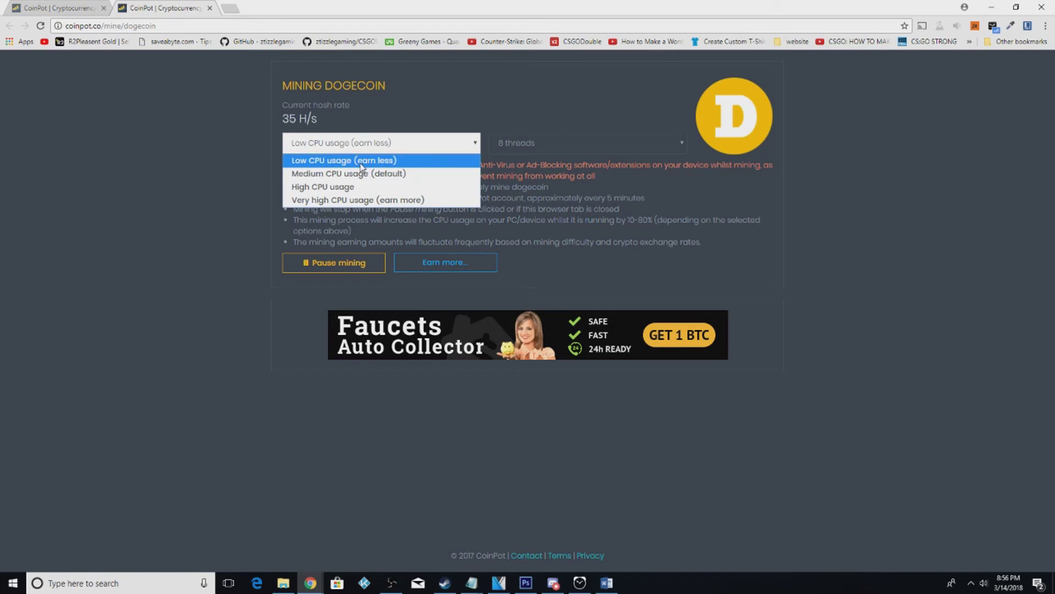
{"action": "left_click", "coordinate": [361, 161]}
{"action": "left_click_drag", "start_coordinate": [317, 120], "coordinate": [283, 118]}
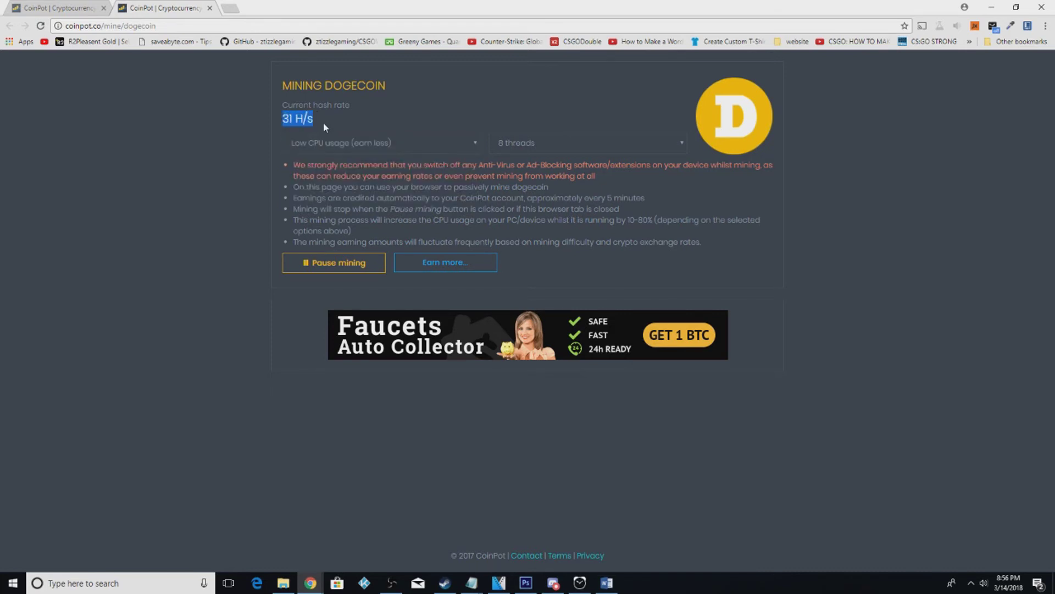
{"action": "left_click_drag", "start_coordinate": [321, 123], "coordinate": [283, 119]}
{"action": "left_click", "coordinate": [379, 142]}
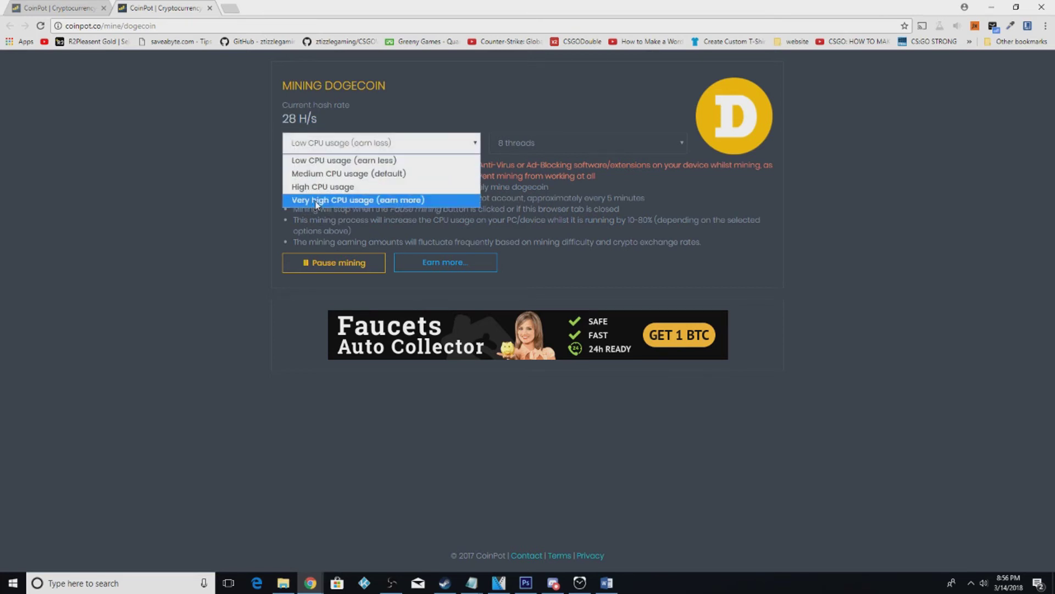
{"action": "left_click", "coordinate": [317, 162]}
{"action": "left_click", "coordinate": [609, 140]}
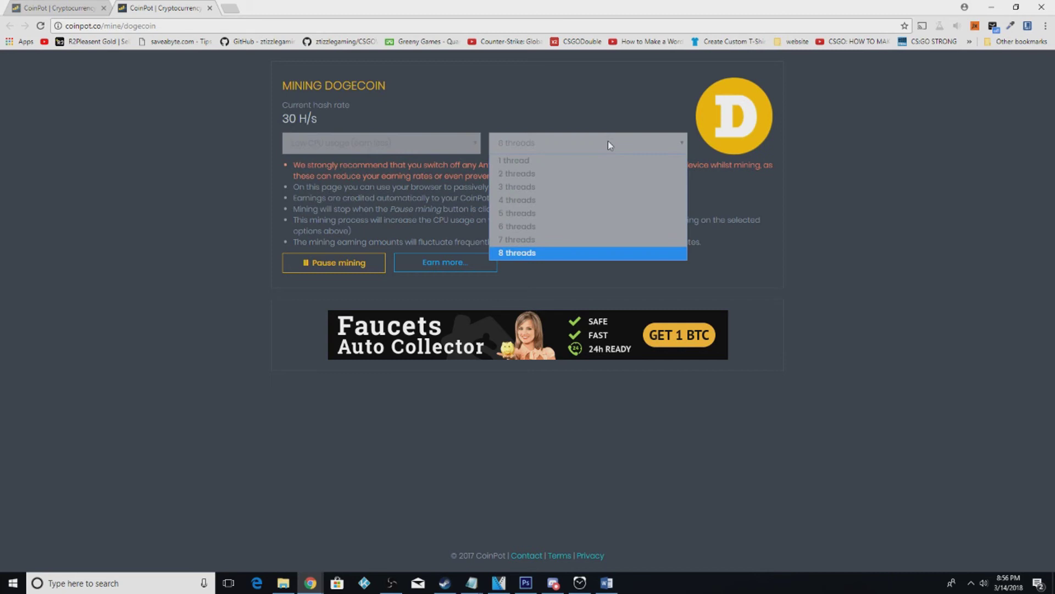
{"action": "left_click", "coordinate": [607, 141]}
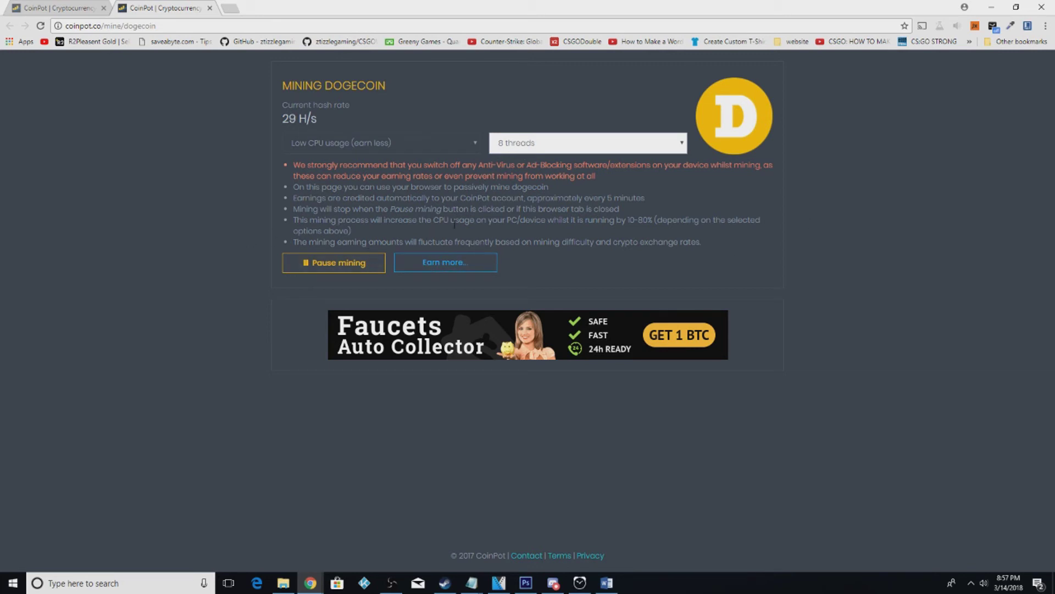
{"action": "mouse_move", "coordinate": [455, 198]}
{"action": "left_mouse_down"}
{"action": "mouse_move", "coordinate": [634, 200]}
{"action": "mouse_move", "coordinate": [473, 209]}
{"action": "left_mouse_up"}
{"action": "left_click", "coordinate": [628, 213]}
{"action": "left_click", "coordinate": [262, 207]}
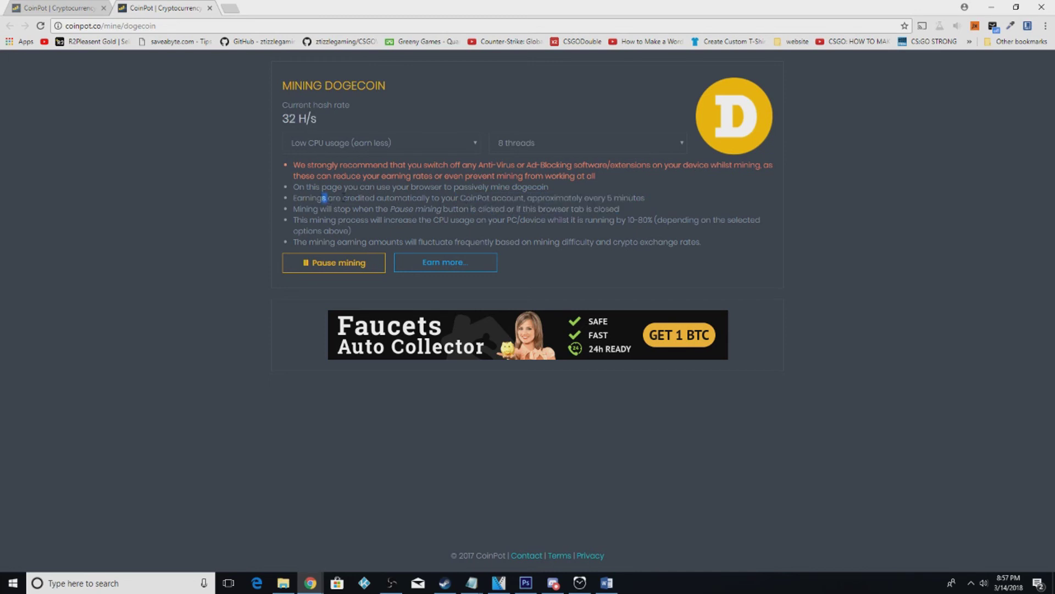
{"action": "left_click_drag", "start_coordinate": [321, 198], "coordinate": [636, 205]}
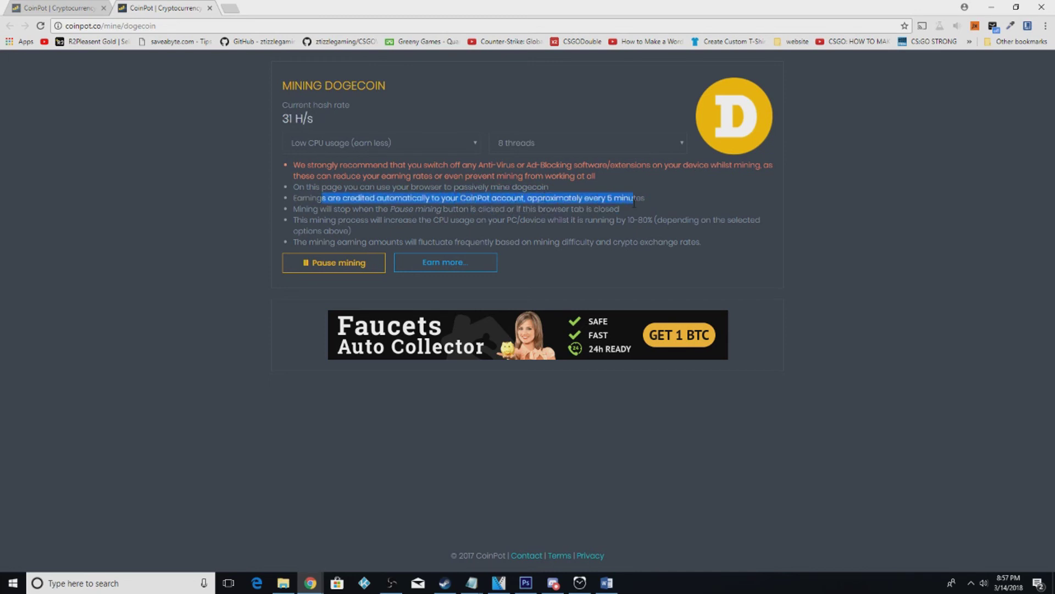
{"action": "left_click", "coordinate": [595, 195]}
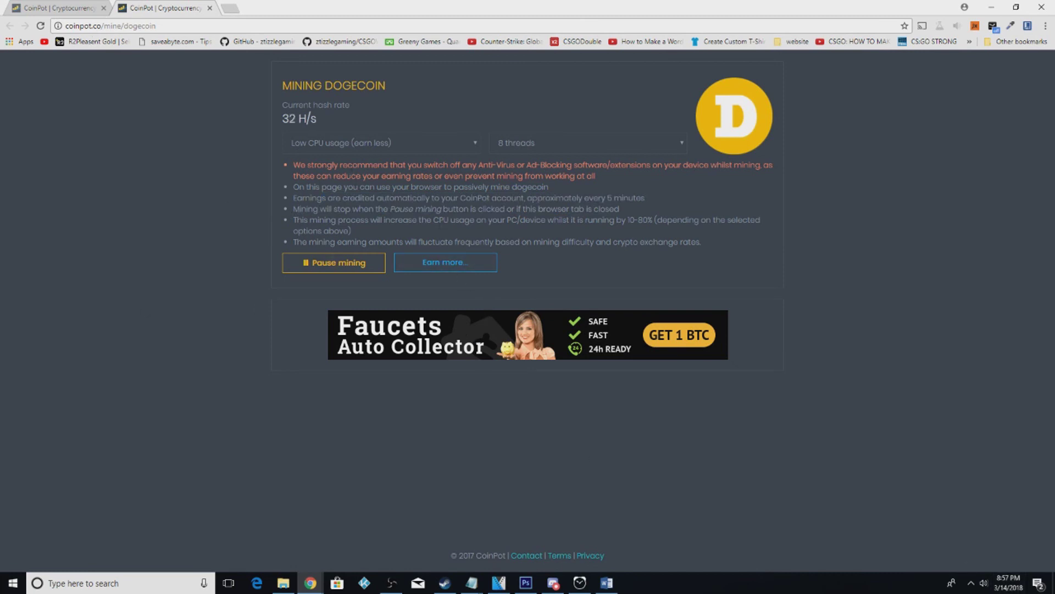
{"action": "left_click_drag", "start_coordinate": [561, 219], "coordinate": [352, 231]}
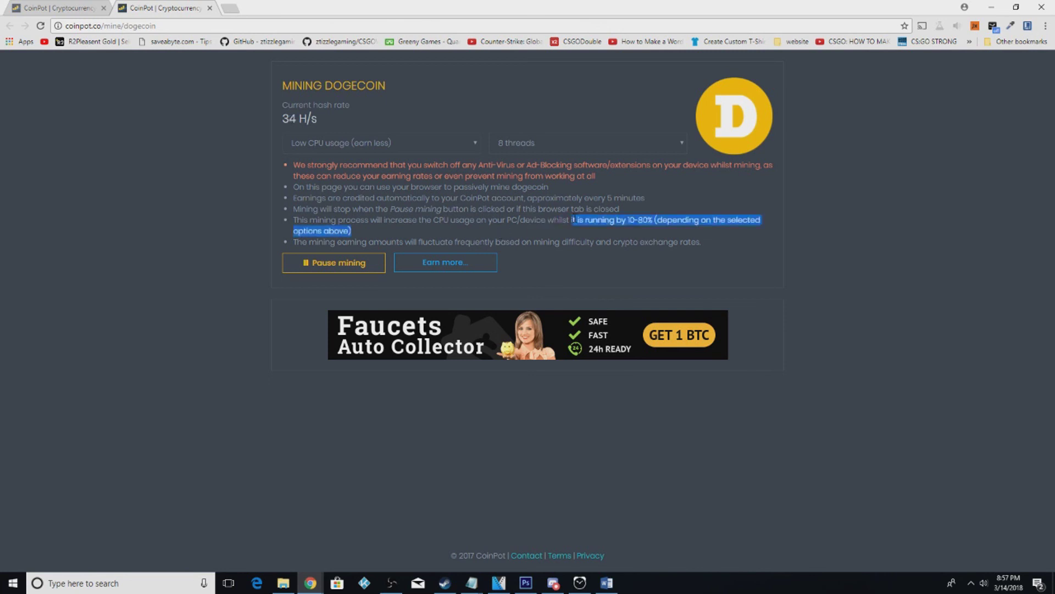
{"action": "left_click", "coordinate": [578, 219]}
{"action": "mouse_move", "coordinate": [580, 208]}
{"action": "left_mouse_down"}
{"action": "mouse_move", "coordinate": [344, 187]}
{"action": "mouse_move", "coordinate": [676, 242]}
{"action": "left_mouse_up"}
{"action": "left_click", "coordinate": [293, 190]}
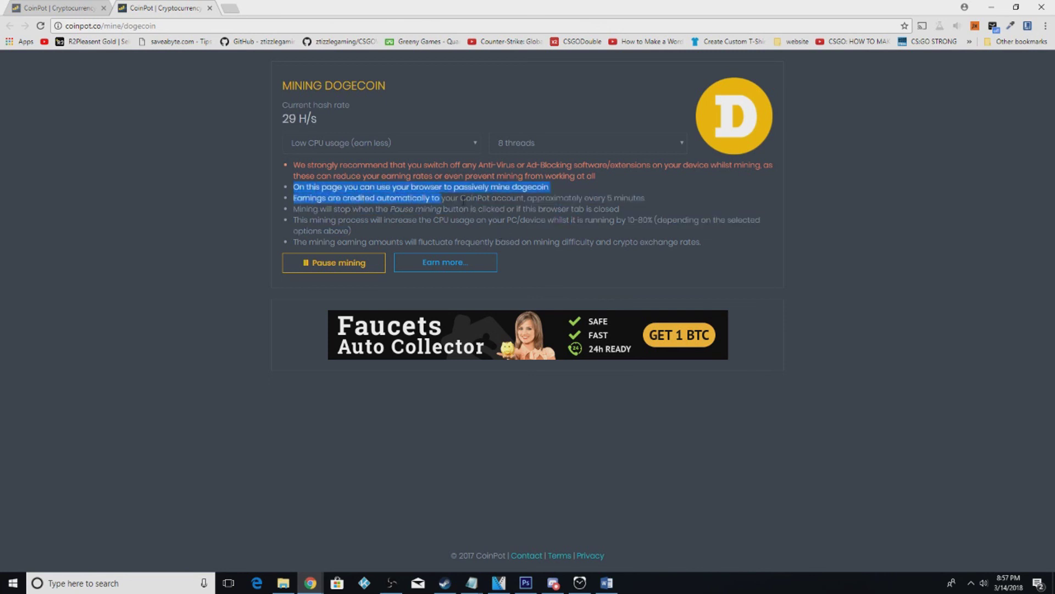
{"action": "left_click", "coordinate": [693, 243]}
{"action": "left_click_drag", "start_coordinate": [311, 198], "coordinate": [750, 220]}
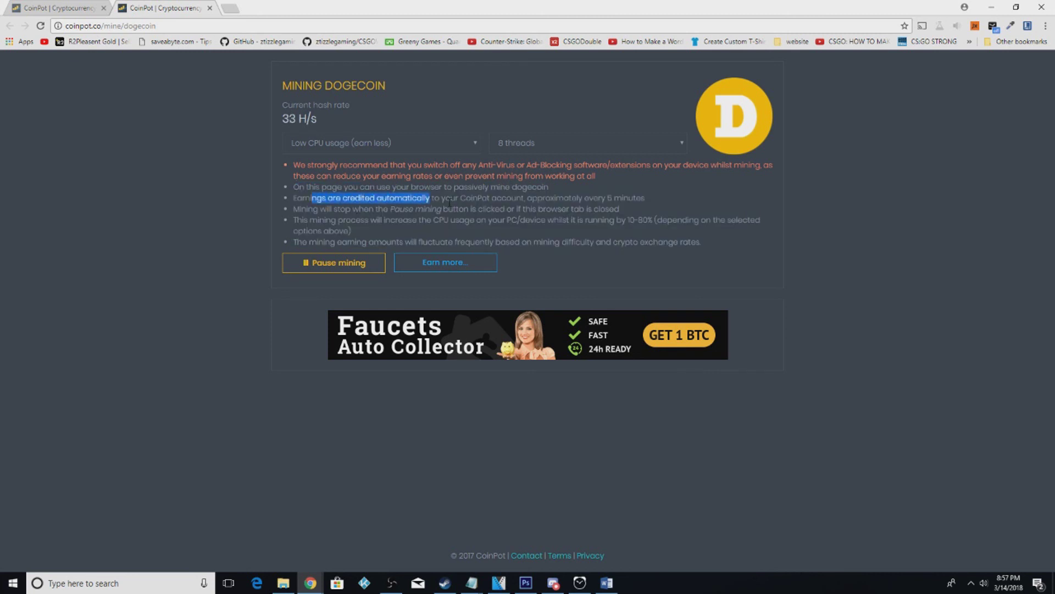
{"action": "left_click", "coordinate": [277, 241]}
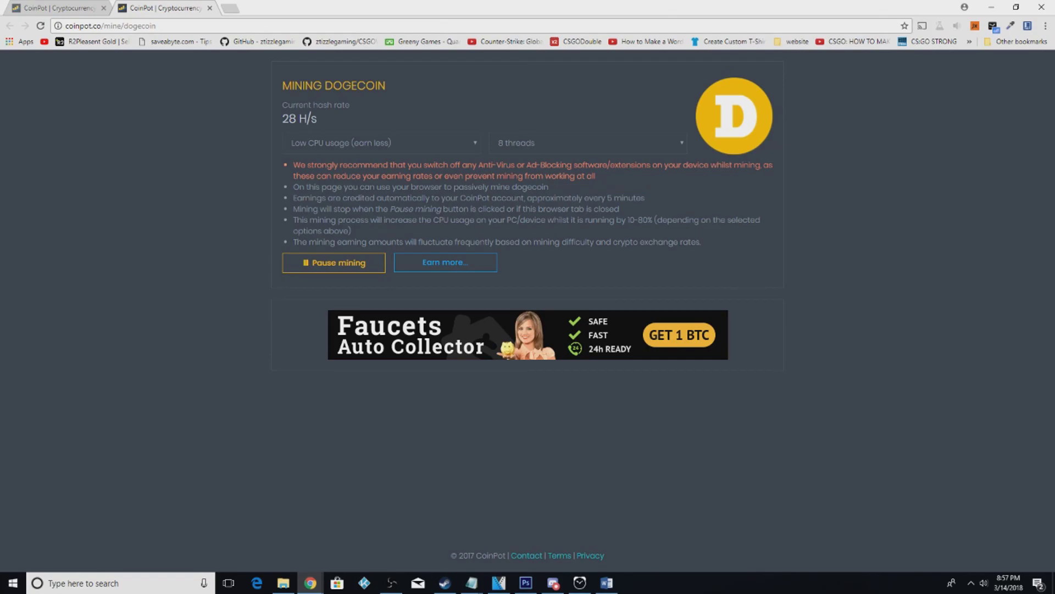